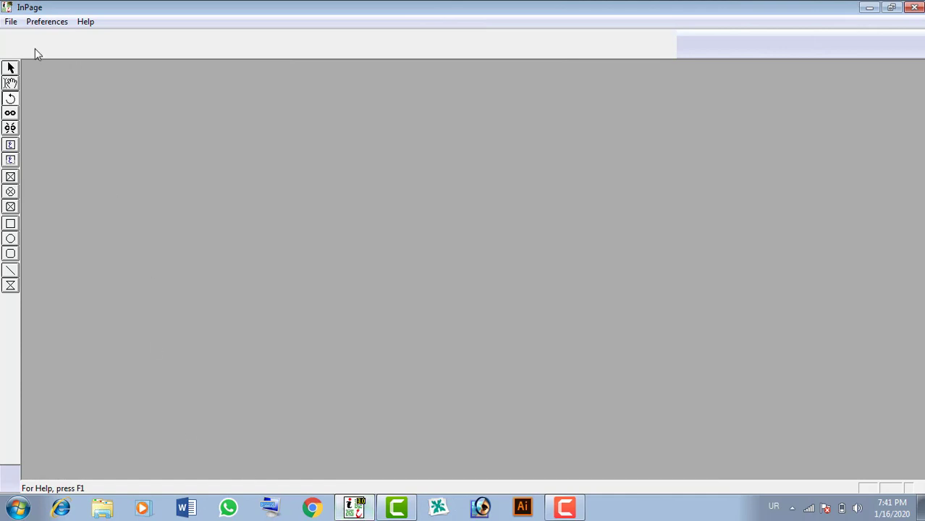
- Create a new one-page A4 portrait document with 12.7 mm margins, right-to-left direction and an automatic text box, and activate the selection tool
left_click(10, 22)
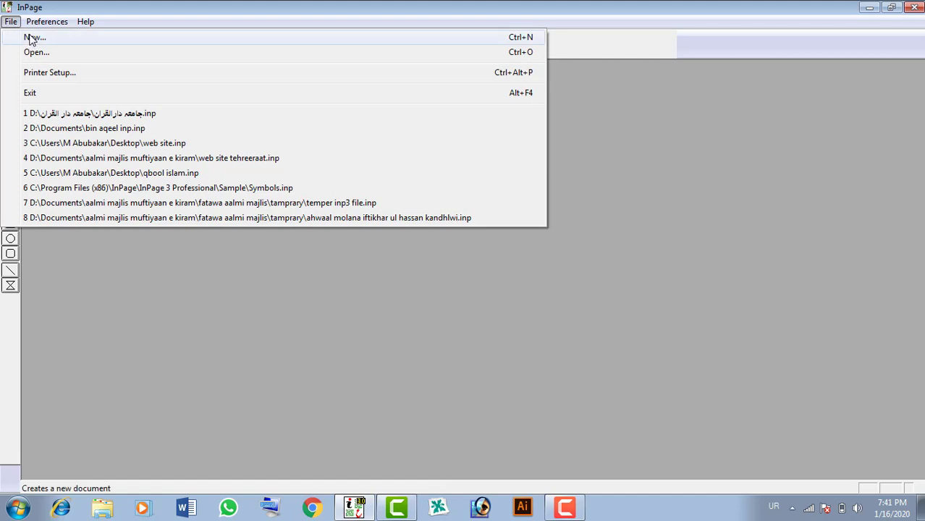
left_click(31, 40)
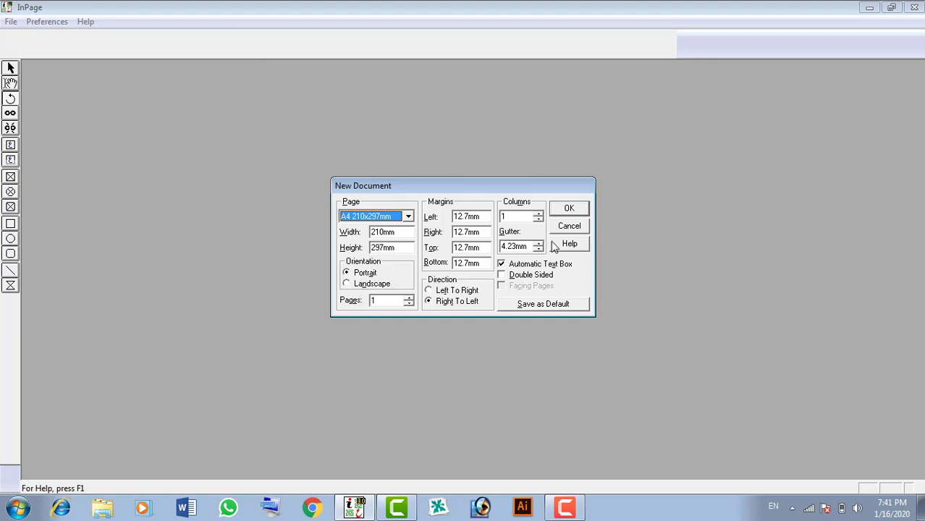
left_click(570, 209)
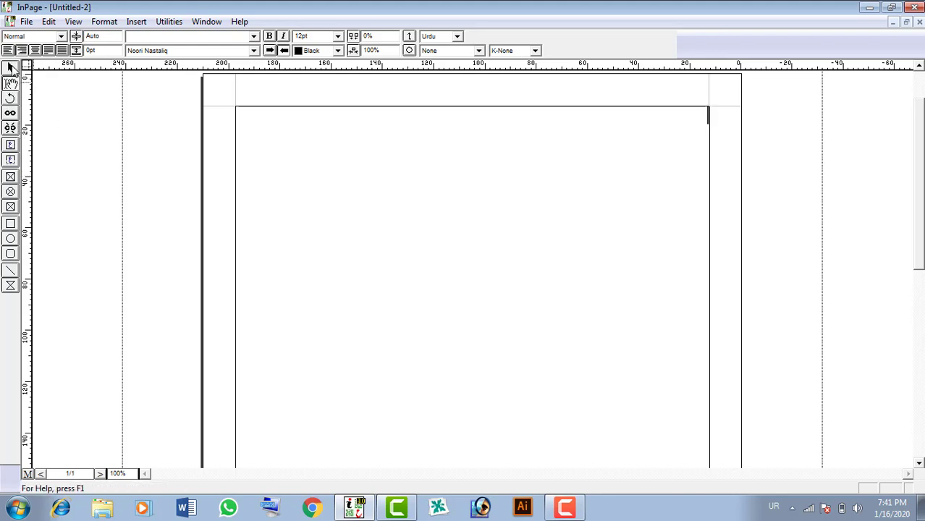
left_click(11, 68)
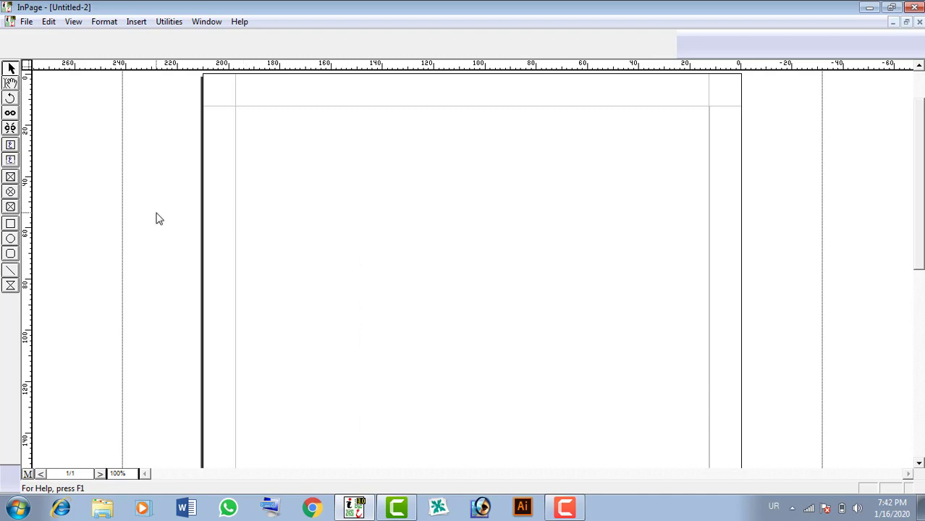
- Draw a text box about 77 mm wide and 80 mm high near the middle of the page, and leave its text editing
left_click(11, 146)
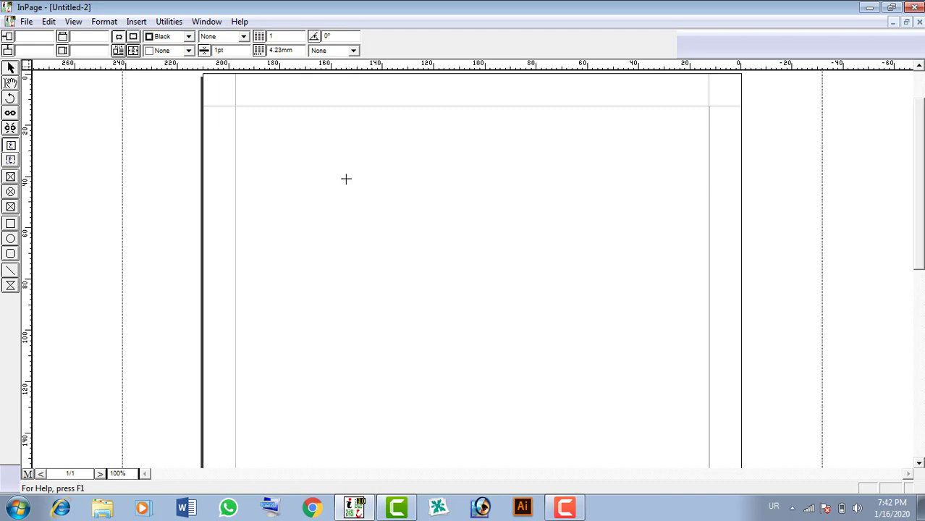
left_click_drag(346, 179, 542, 384)
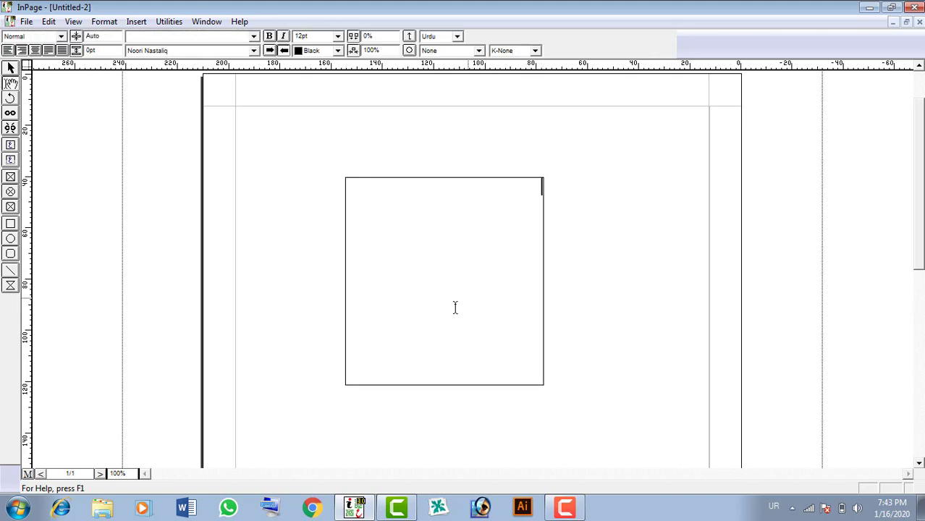
left_click(319, 219)
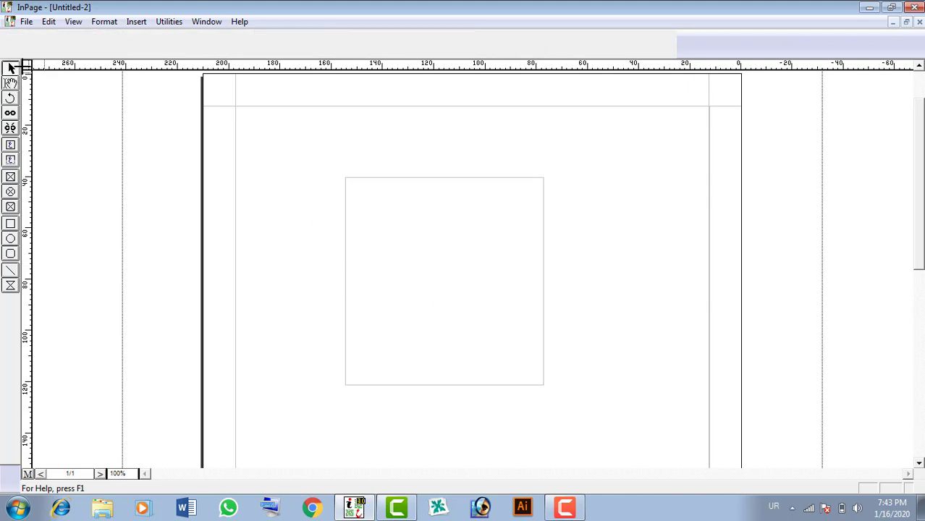
- Resize the drawn text box from its sides and a corner to about 87 mm wide and 75 mm high
left_click(444, 266)
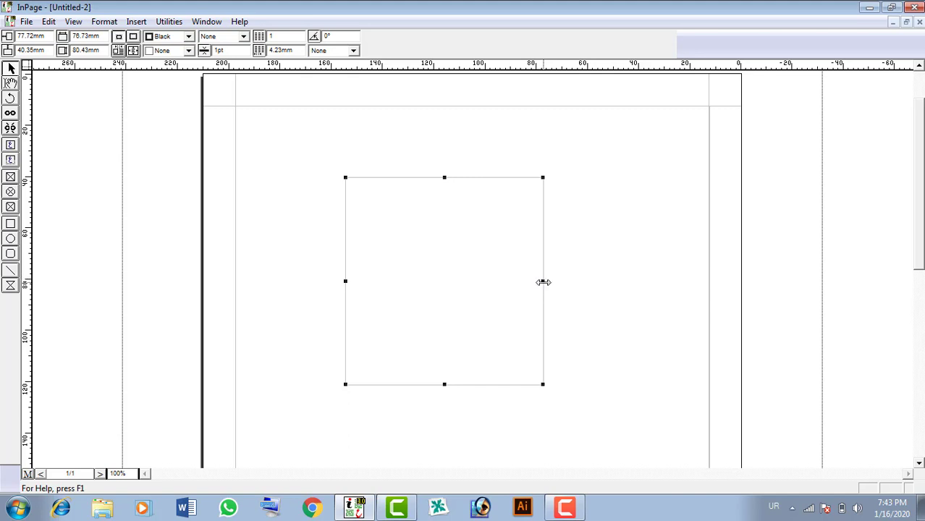
left_click_drag(544, 283, 618, 283)
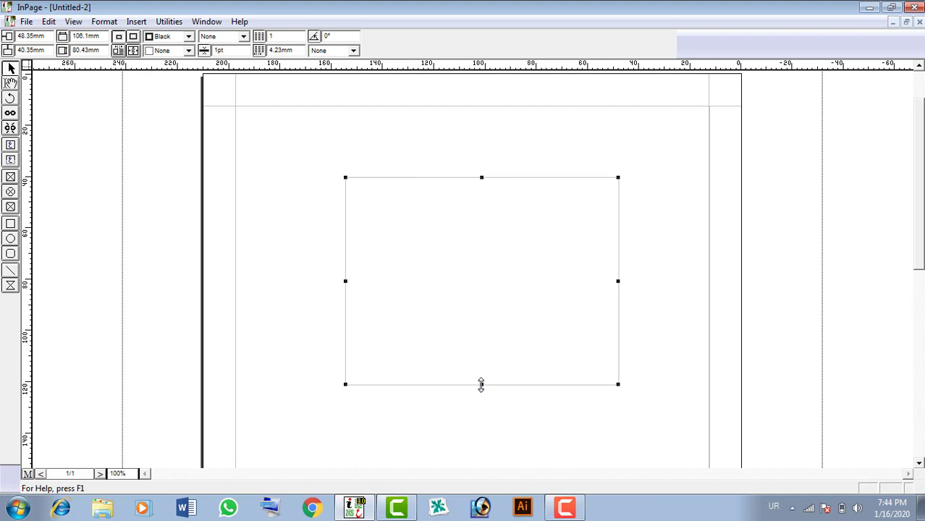
left_click_drag(482, 384, 479, 444)
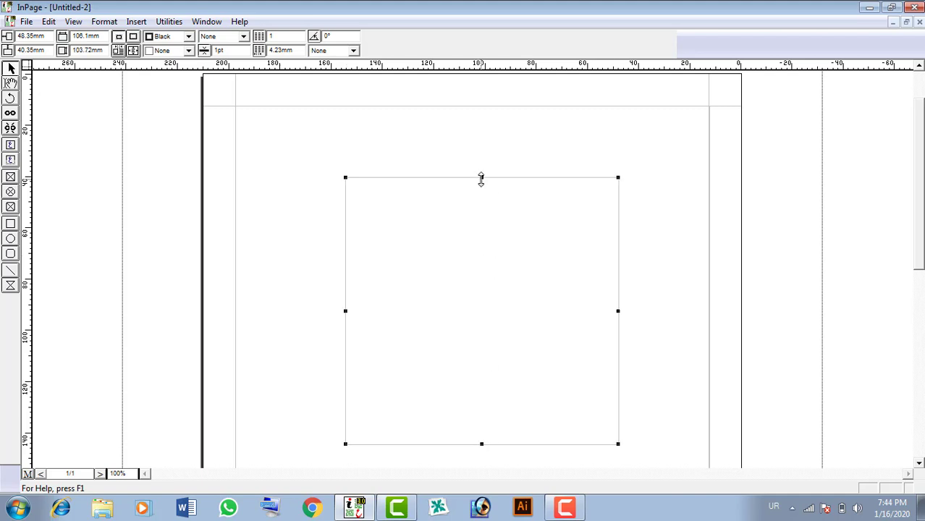
left_click_drag(482, 179, 481, 155)
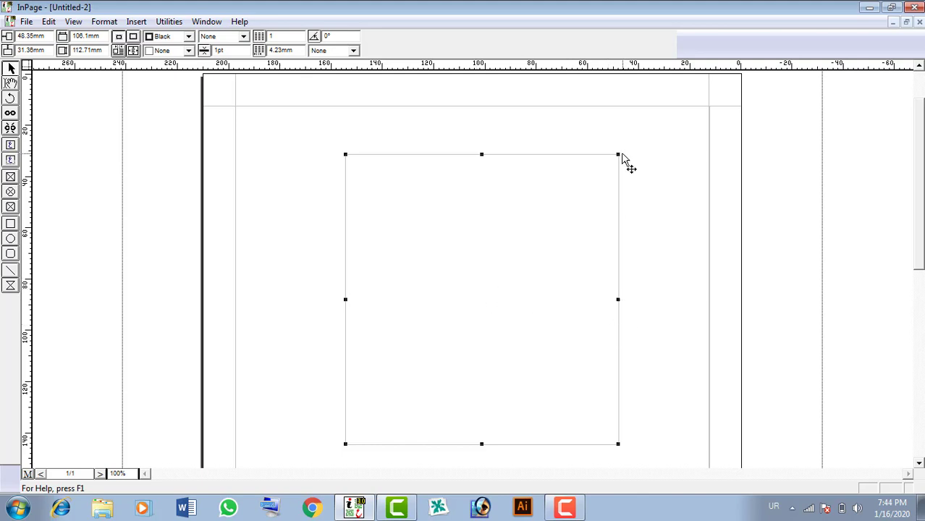
left_click_drag(618, 155, 569, 251)
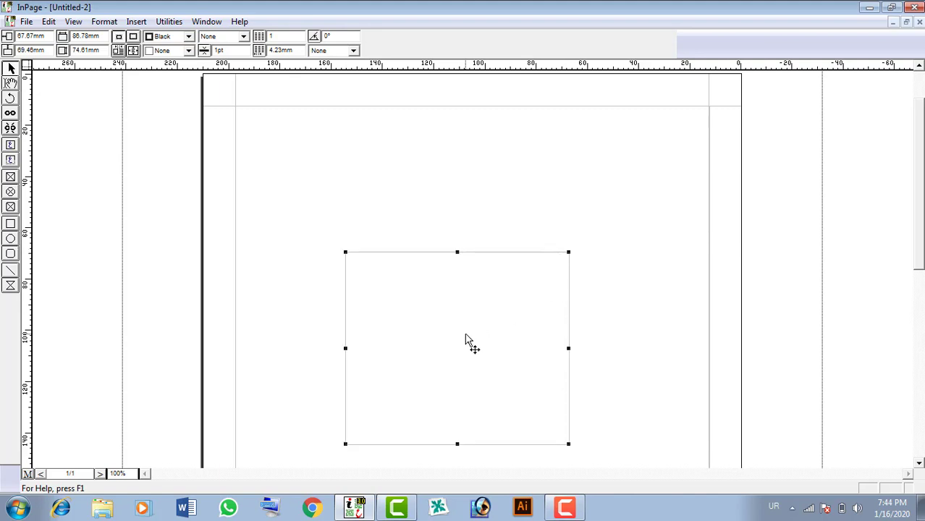
- Move the text box higher on the page, to about 73 mm horizontally and 56 mm vertically, and deselect it
left_click_drag(464, 353, 463, 353)
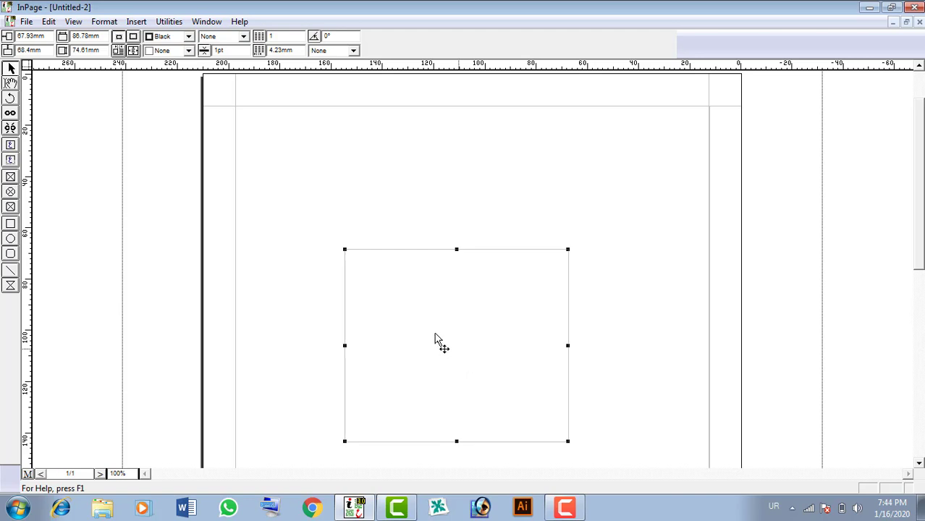
left_click_drag(434, 326, 433, 291)
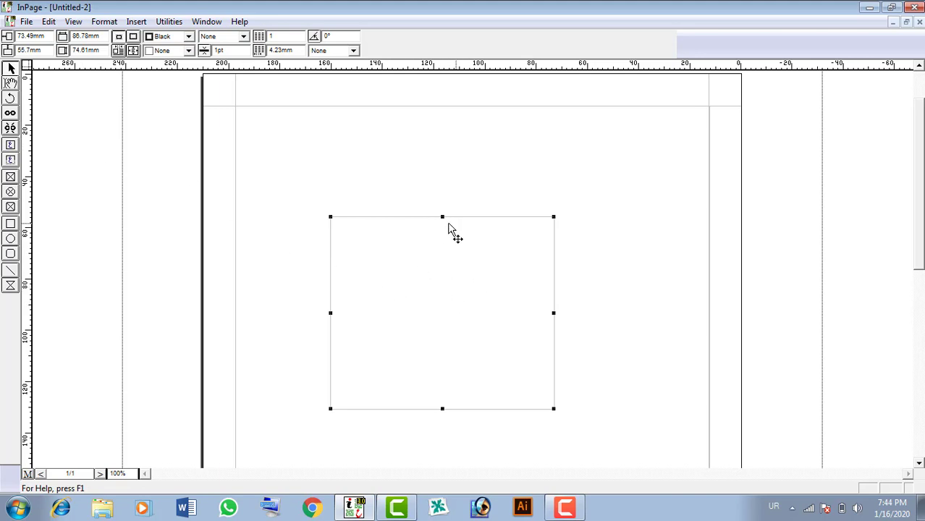
left_click(315, 191)
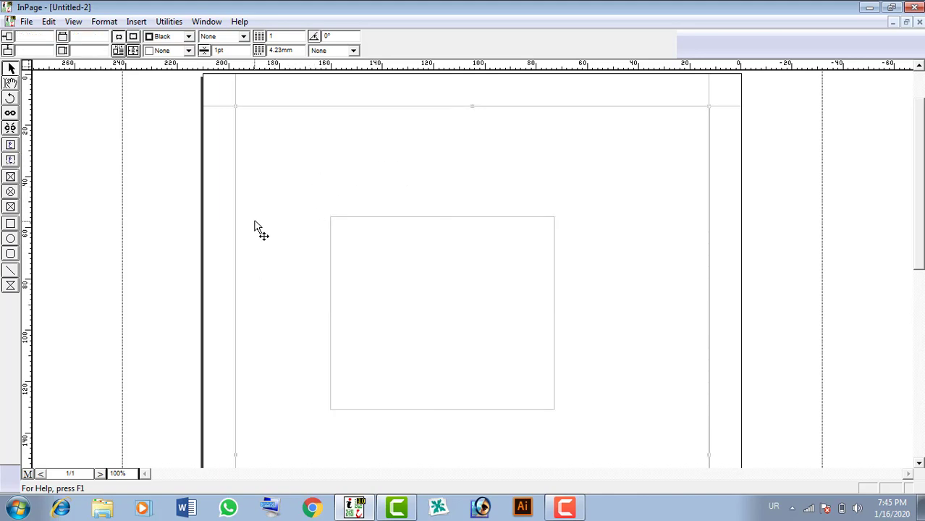
- Delete the drawn text box from the page
left_click(375, 261)
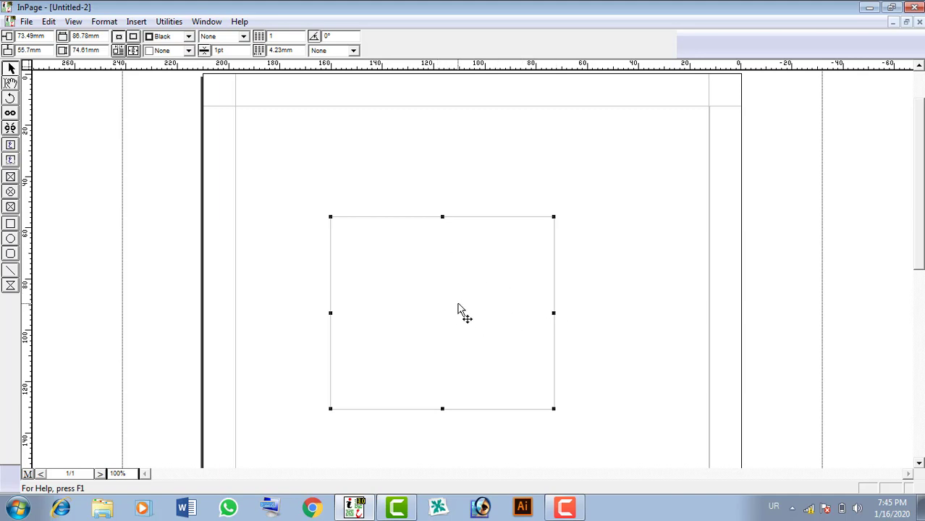
left_click_drag(457, 308, 507, 244)
key("Delete")
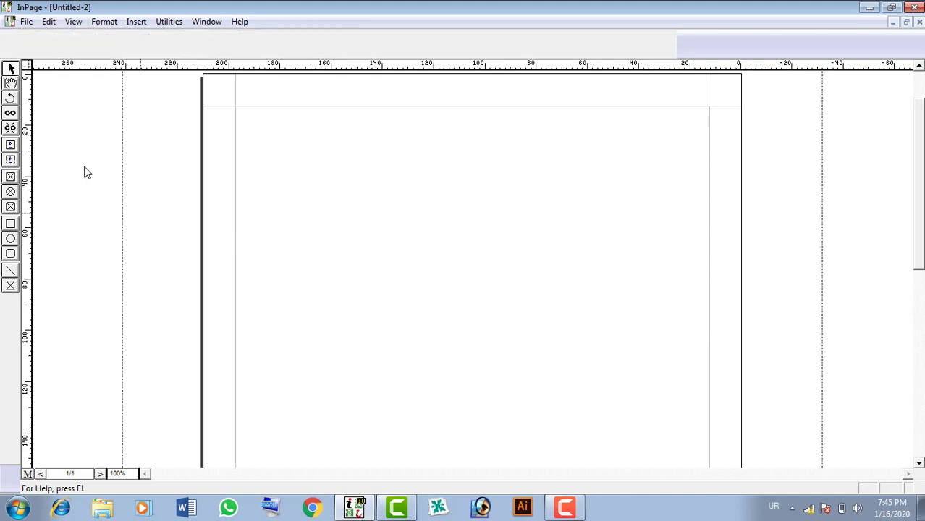
- Try text editing and object selection in turn on the page's main text box, ending with the text cursor inside it
left_click(10, 83)
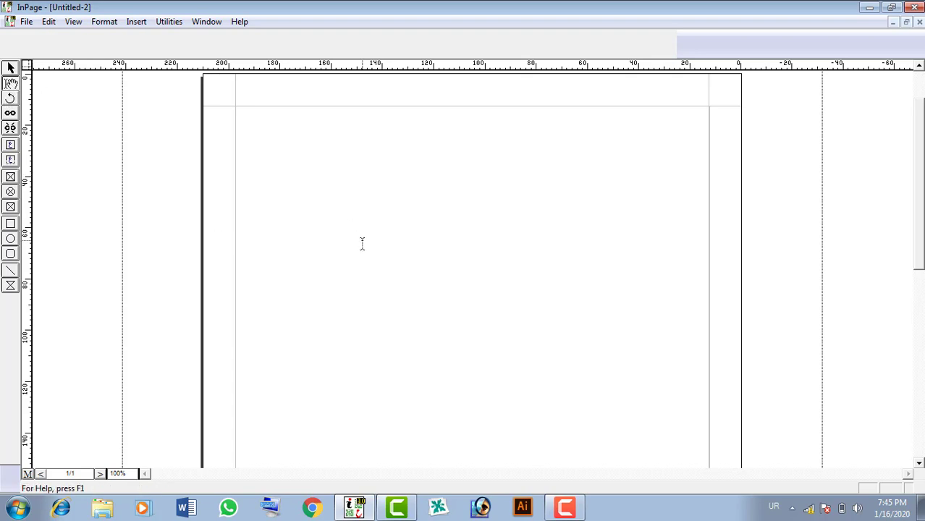
left_click(524, 253)
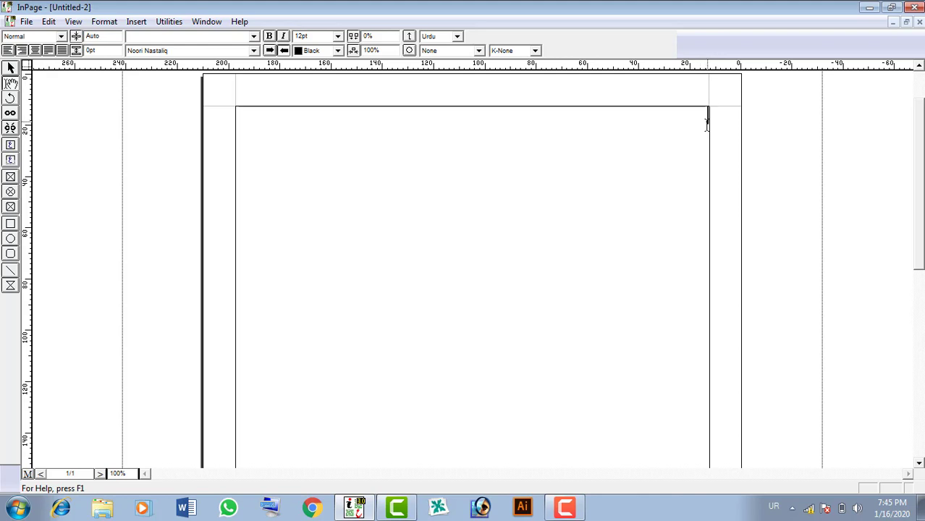
left_click(11, 69)
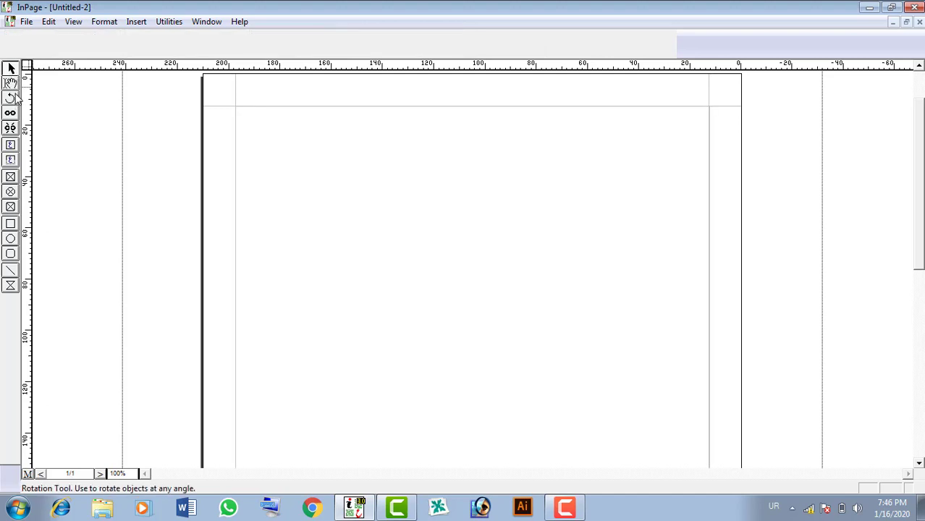
left_click(480, 168)
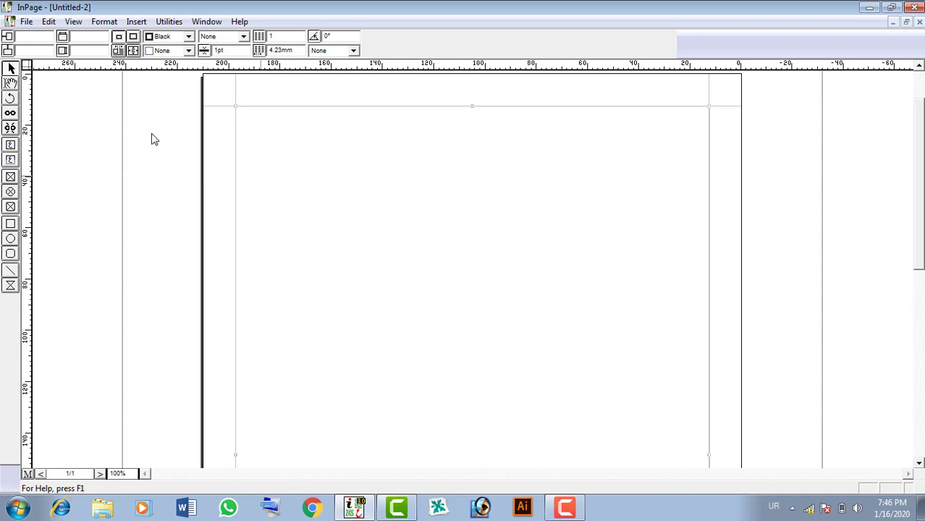
left_click(10, 82)
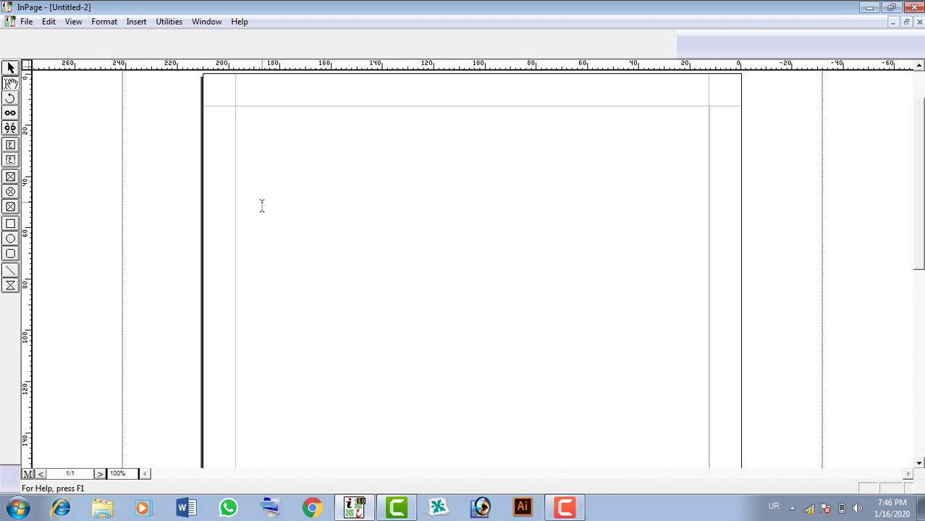
left_click(570, 203)
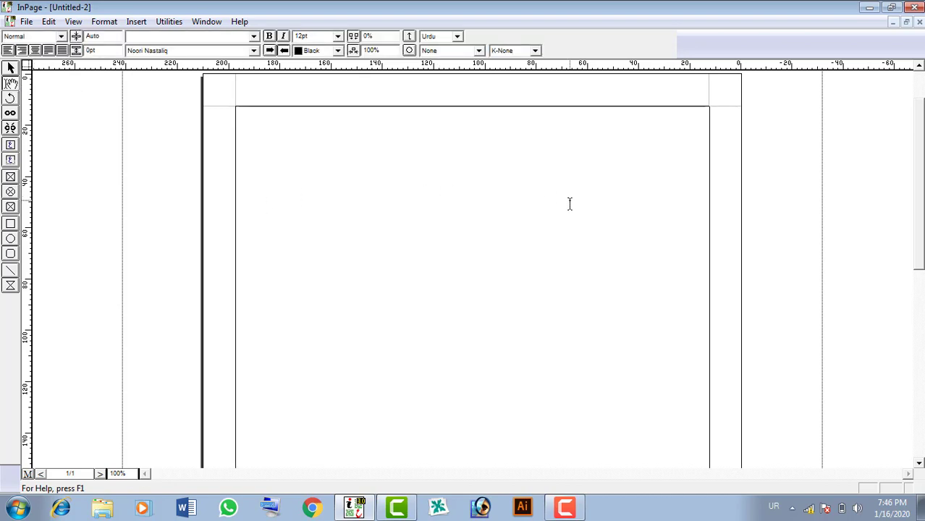
- Draw a small text box about 30 mm wide and 33 mm high in the upper middle of the page
left_click(10, 98)
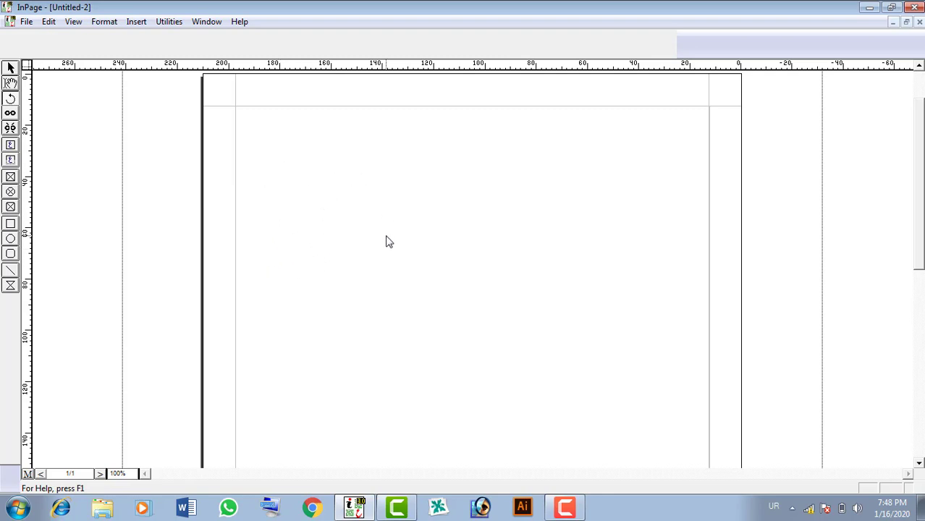
left_click(11, 146)
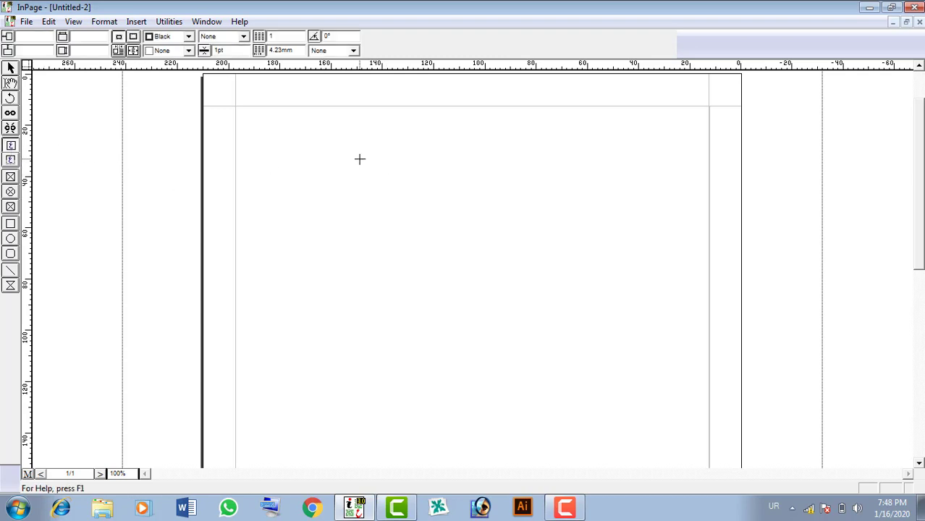
left_click_drag(359, 159, 437, 245)
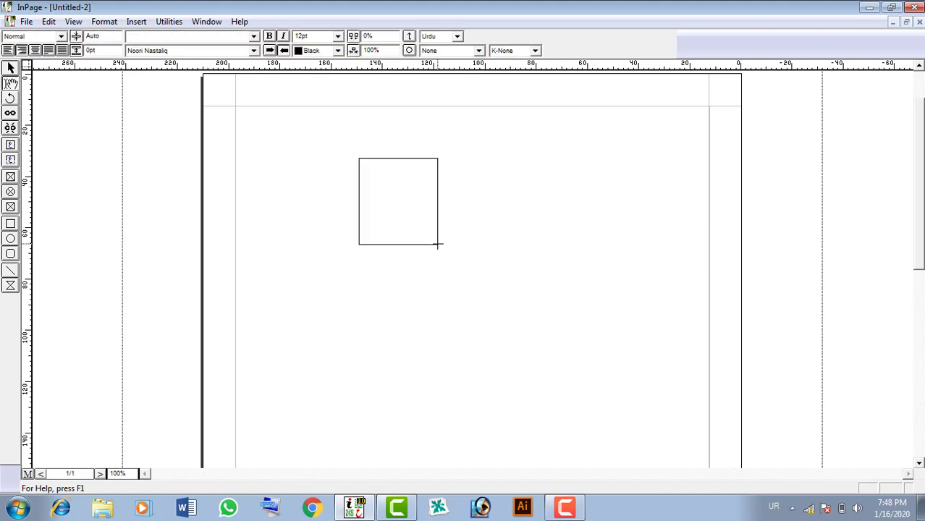
left_click(10, 69)
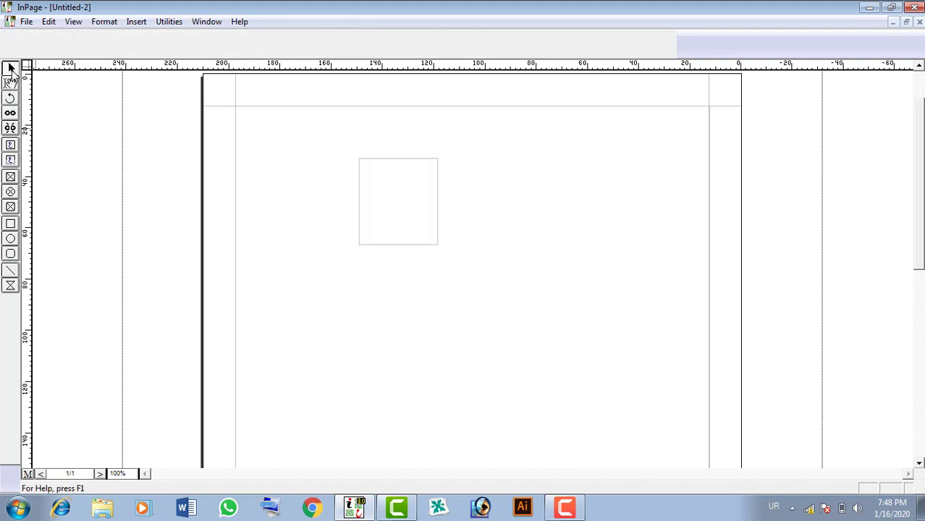
- Rotate the small text box freehand around several different pivot points, to an angle of about 291°
left_click(419, 200)
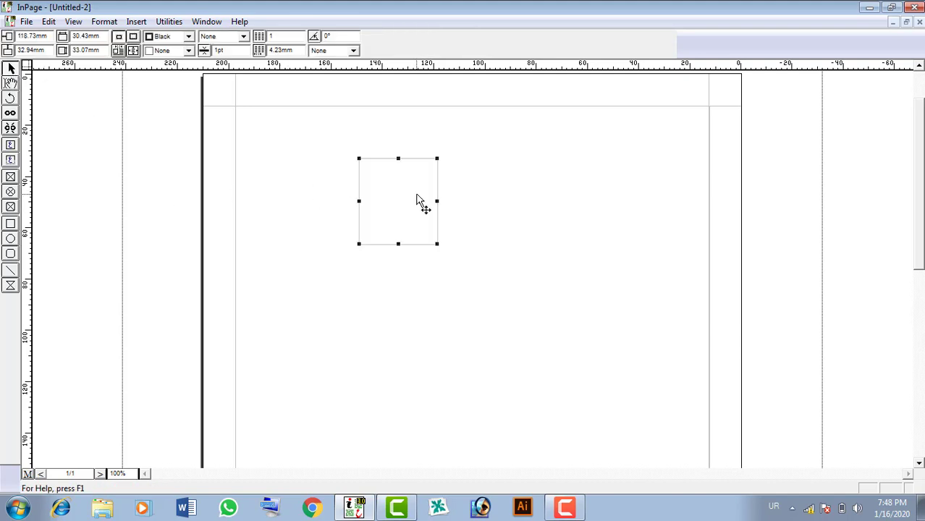
left_click(11, 99)
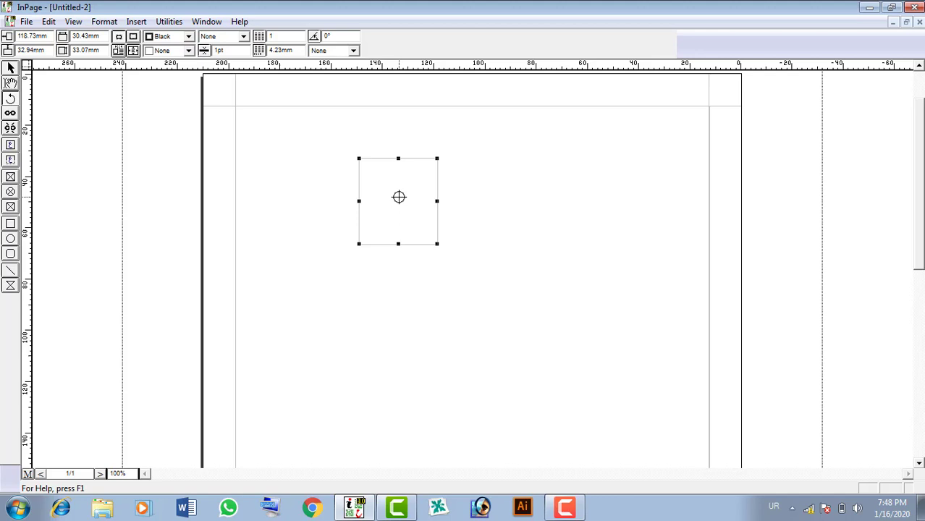
mouse_move(399, 197)
left_mouse_down()
mouse_move(388, 189)
mouse_move(400, 188)
mouse_move(396, 207)
mouse_move(390, 192)
left_mouse_up()
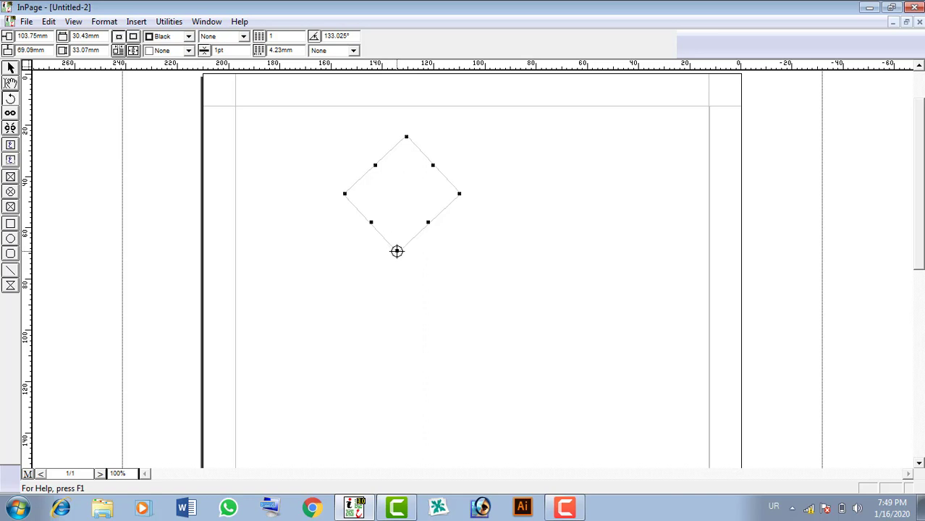
mouse_move(396, 251)
left_mouse_down()
mouse_move(403, 213)
mouse_move(409, 247)
mouse_move(399, 269)
mouse_move(397, 249)
left_mouse_up()
left_click_drag(490, 309, 508, 343)
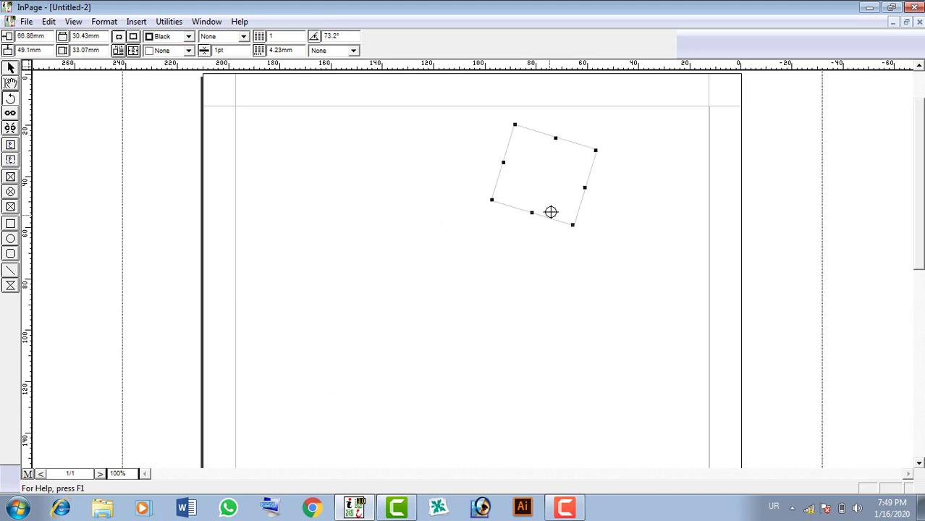
left_click_drag(587, 187, 573, 203)
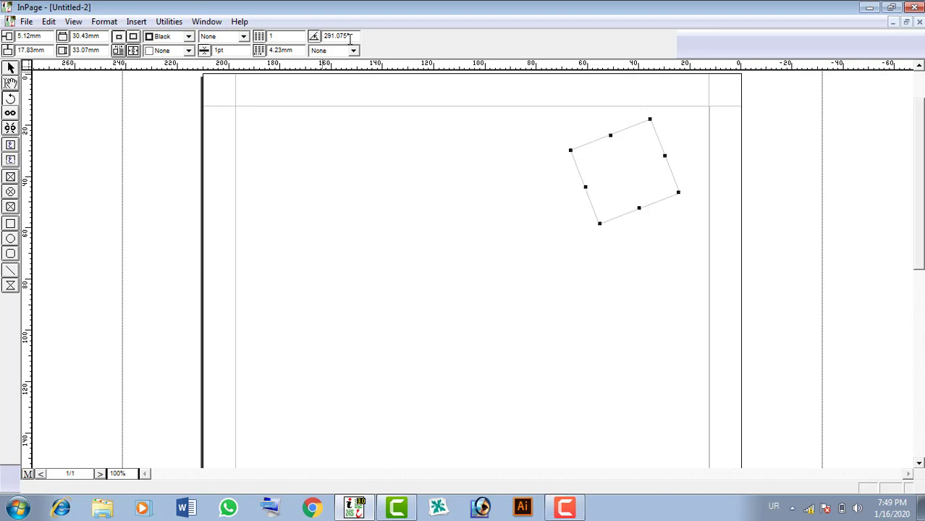
- Set the small text box's rotation angle to exactly 90°
left_click_drag(353, 35, 324, 38)
type("90")
key("Return")
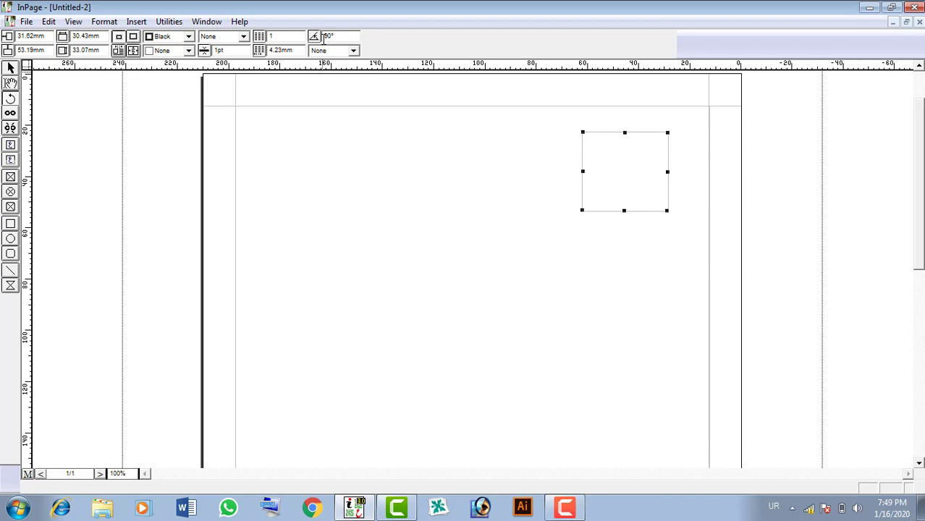
- Change the small text box's rotation angle to 45°
left_click_drag(338, 37, 321, 37)
key("alt+shift")
type("45")
key("Return")
key("alt+shift")
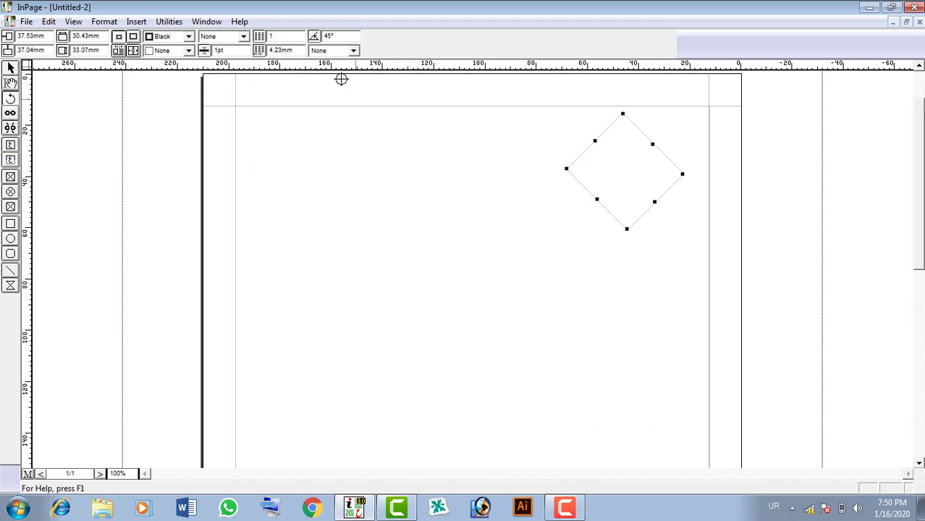
- Set the small text box's rotation angle to 0° and place the text cursor inside the box
left_click_drag(336, 36, 324, 37)
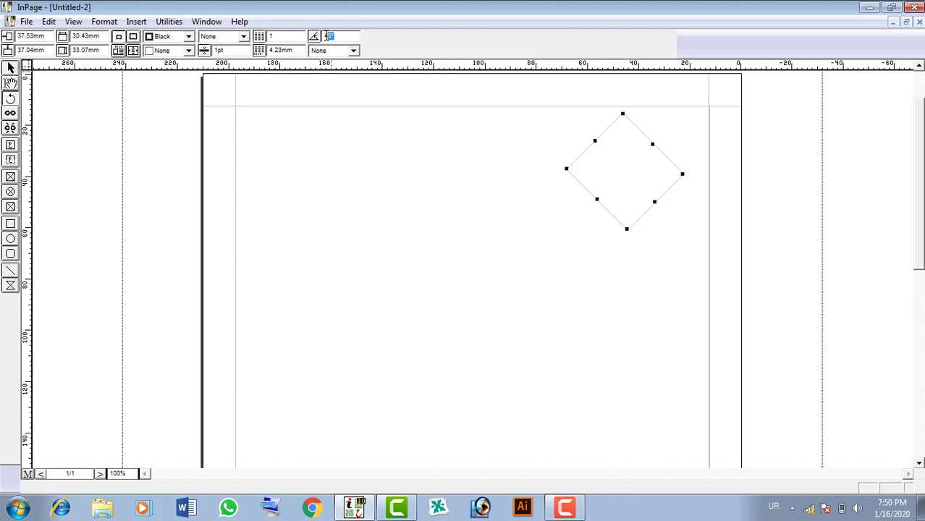
key("alt+shift")
type("0")
key("Return")
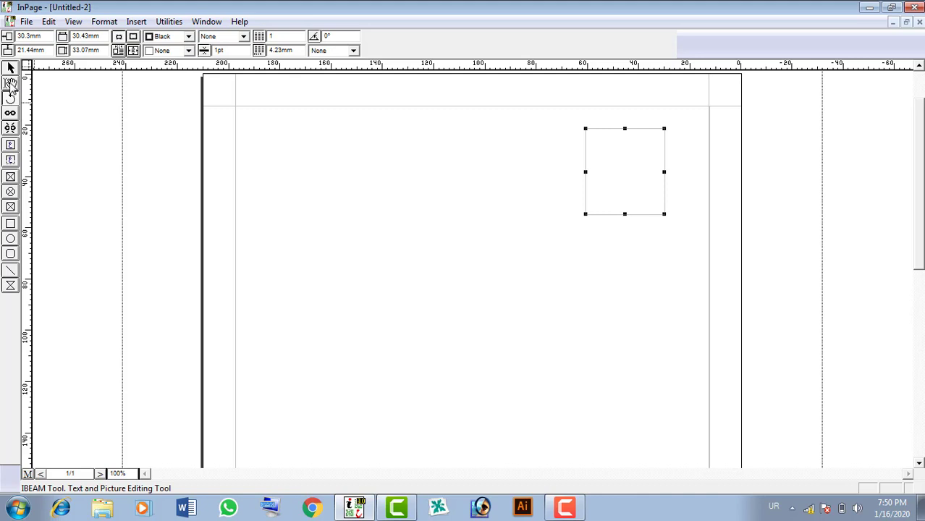
left_click(11, 84)
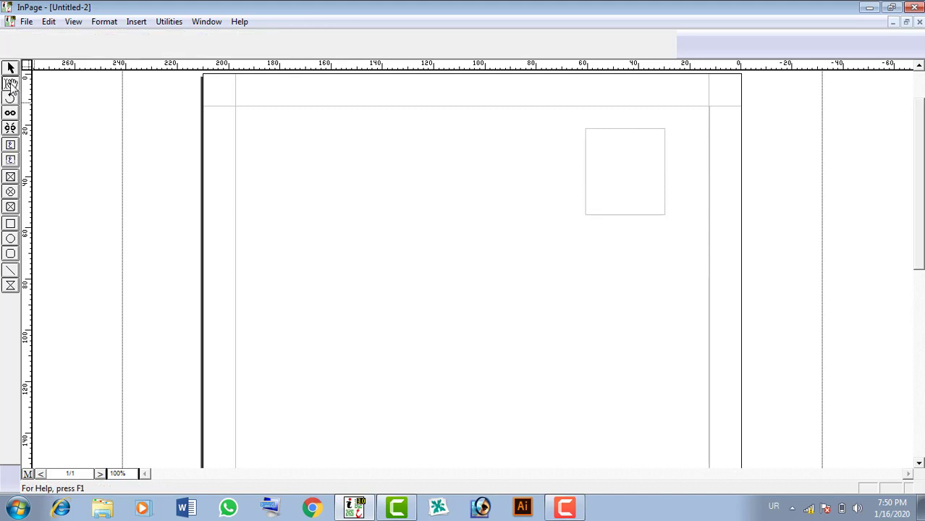
left_click(629, 172)
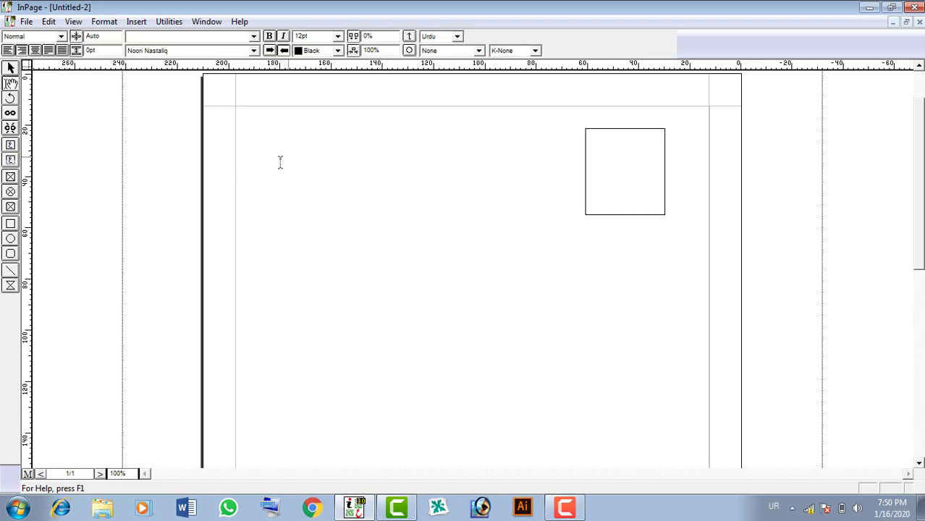